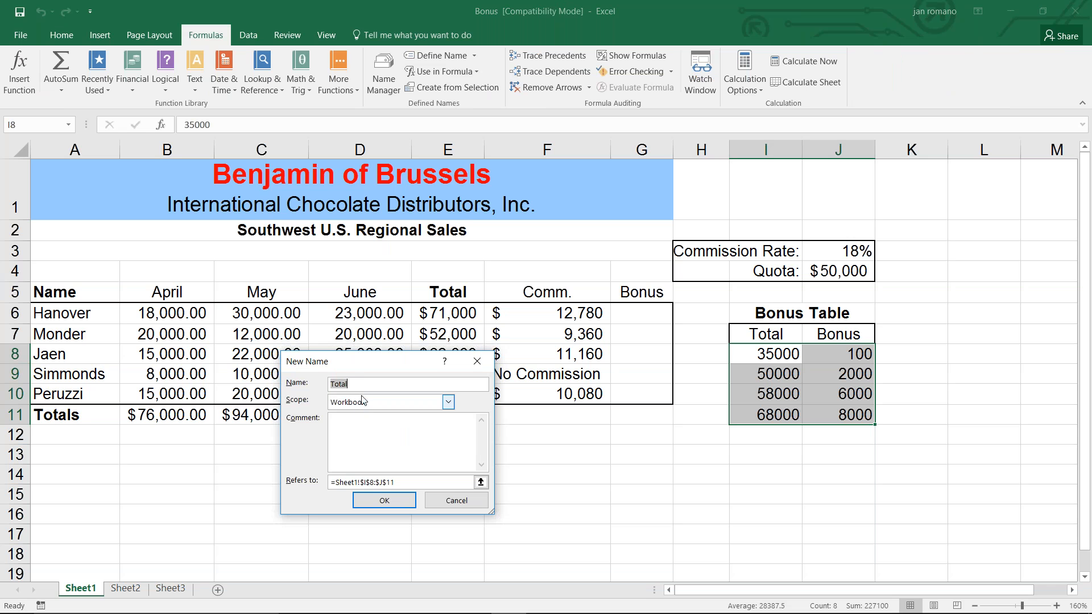
Name the selected bonus table range I8:J11 as Bonus_Table.
type("Bonus_Table")
left_click(386, 501)
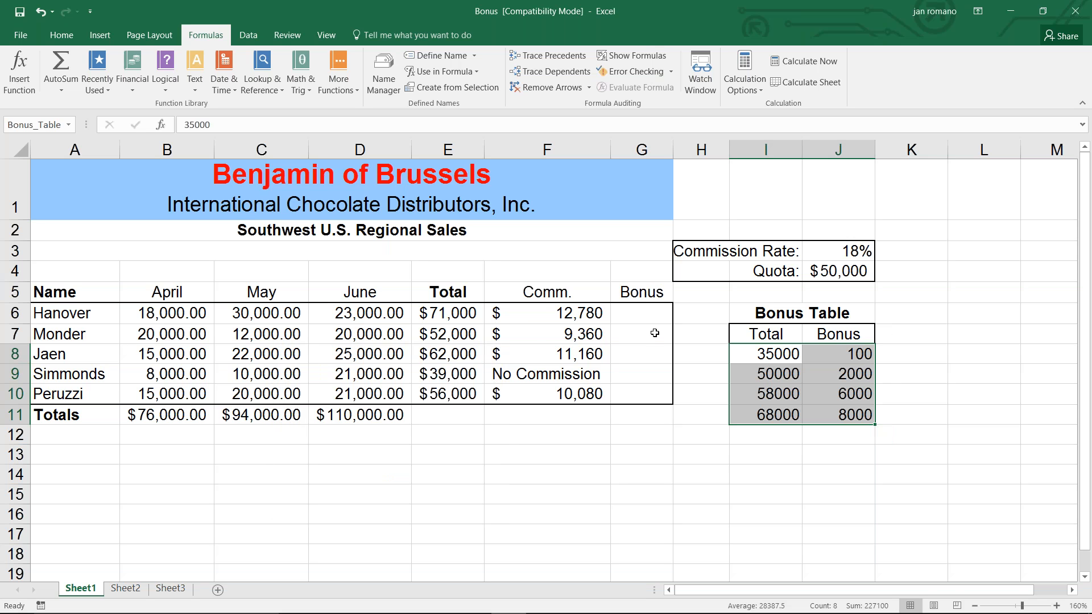
Examine the Total and Bonus columns of the bonus table alongside the salespeople's totals.
left_click(642, 312)
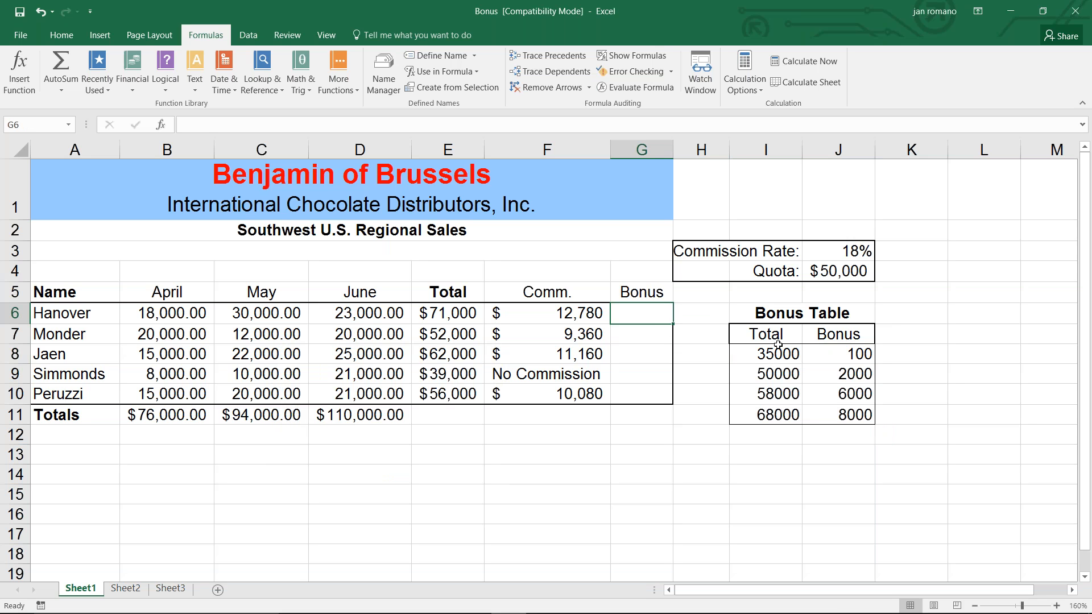
left_click_drag(775, 354, 772, 410)
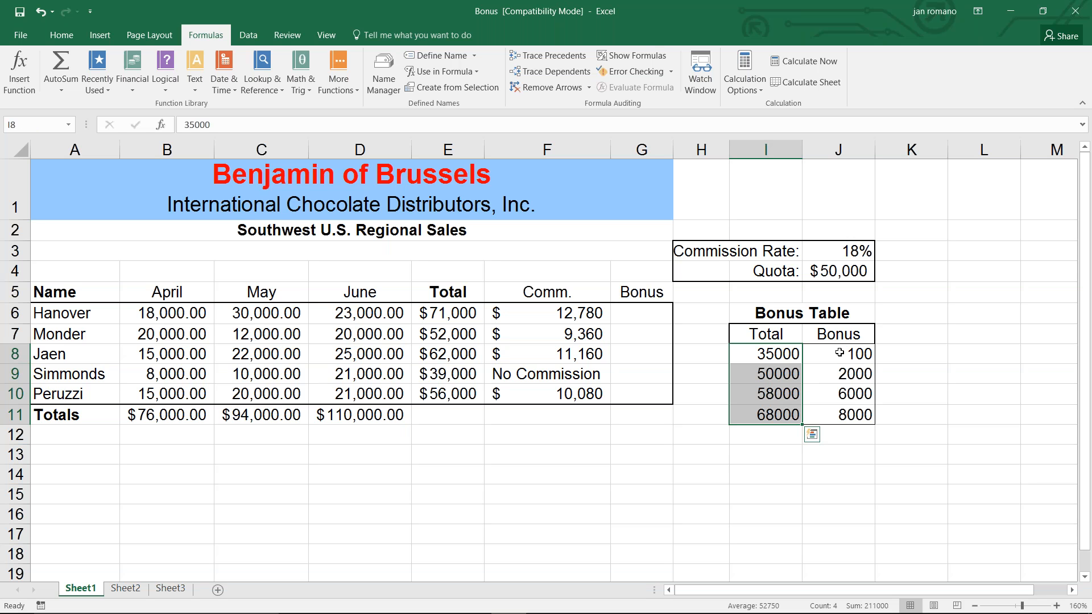
left_click_drag(840, 353, 837, 409)
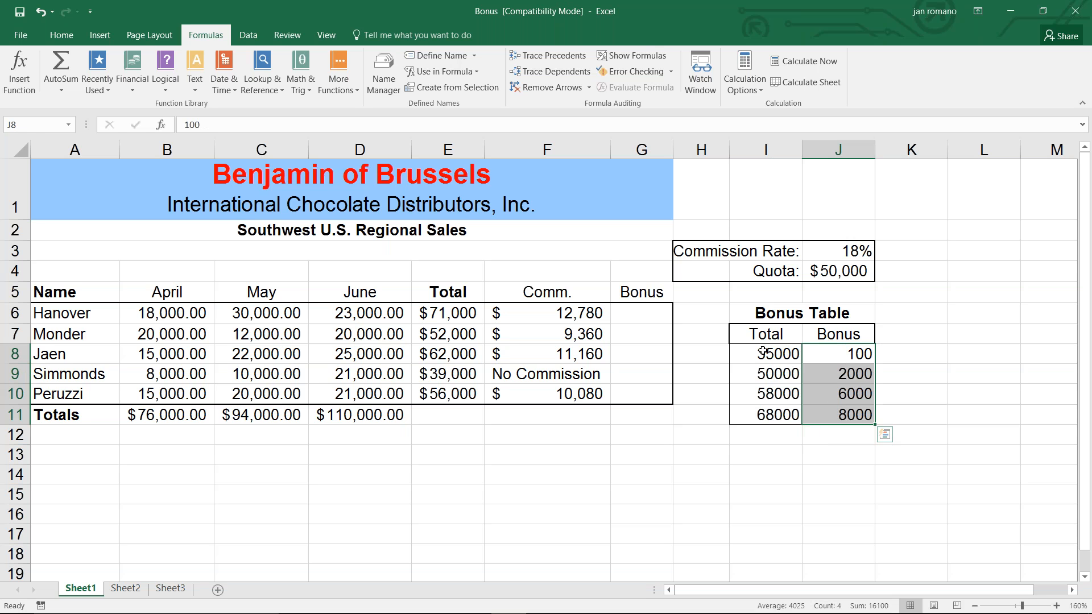
left_click_drag(762, 349, 758, 410)
left_click_drag(856, 354, 849, 408)
left_click(443, 314)
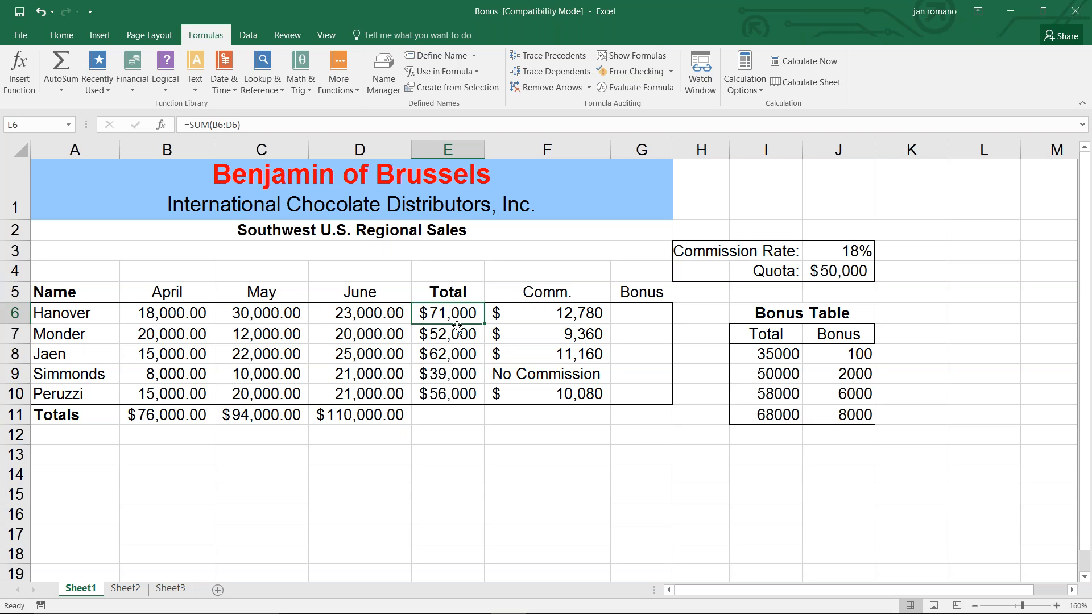
left_click_drag(787, 358, 854, 414)
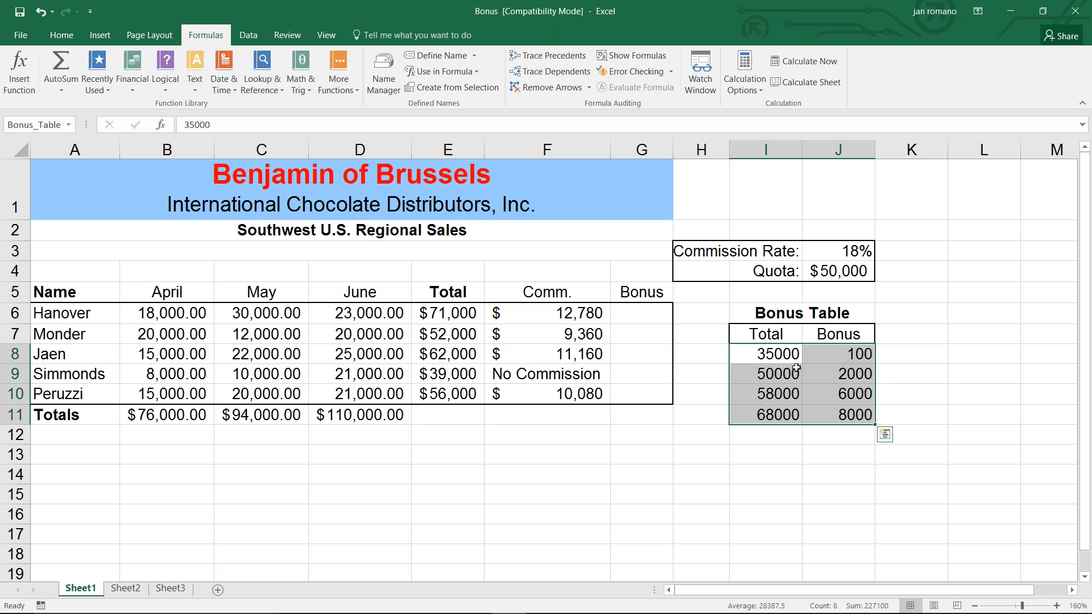
left_click_drag(839, 353, 836, 413)
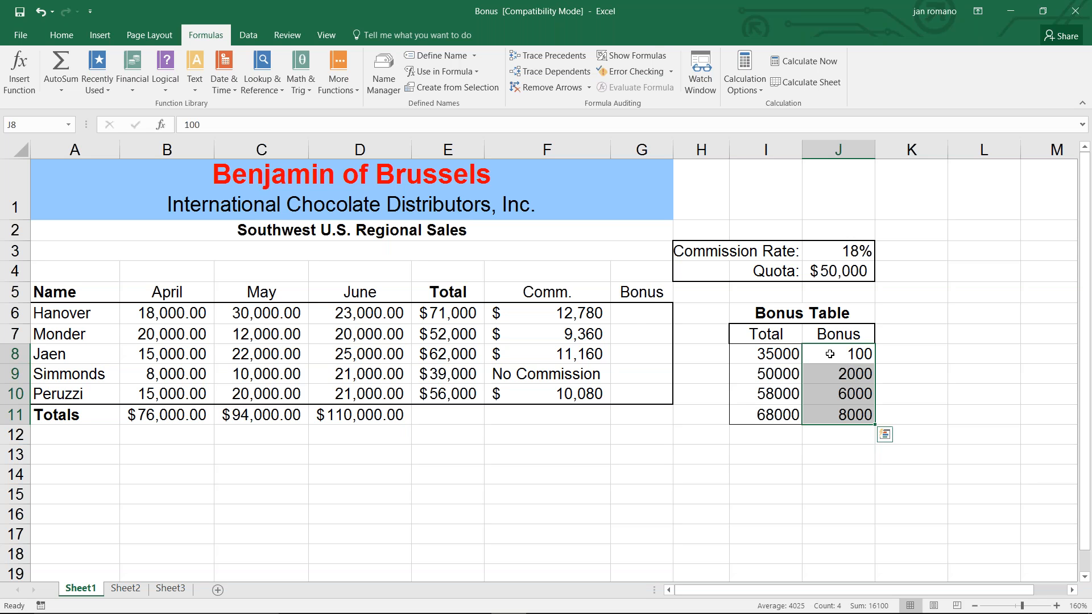
Start a VLOOKUP in Hanover's Bonus cell G6 using E6 as the lookup value.
left_click(647, 313)
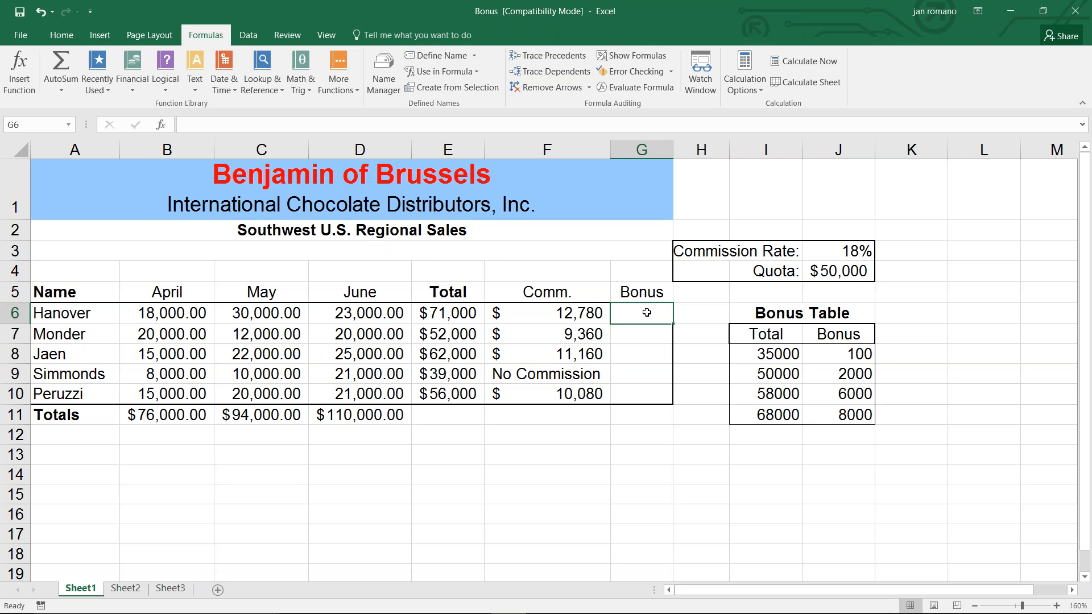
left_click(262, 67)
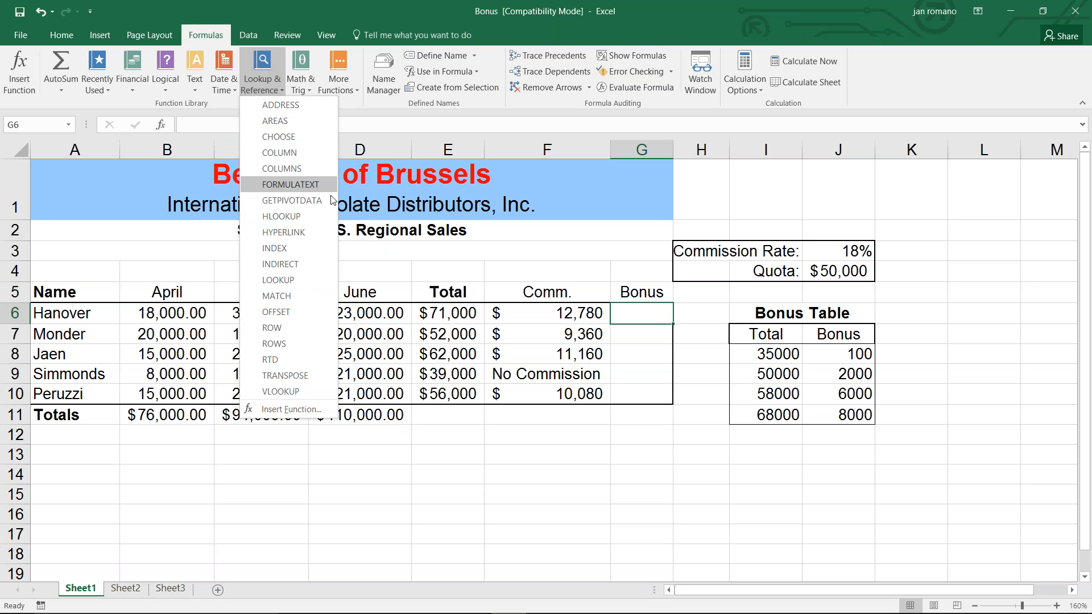
left_click(280, 392)
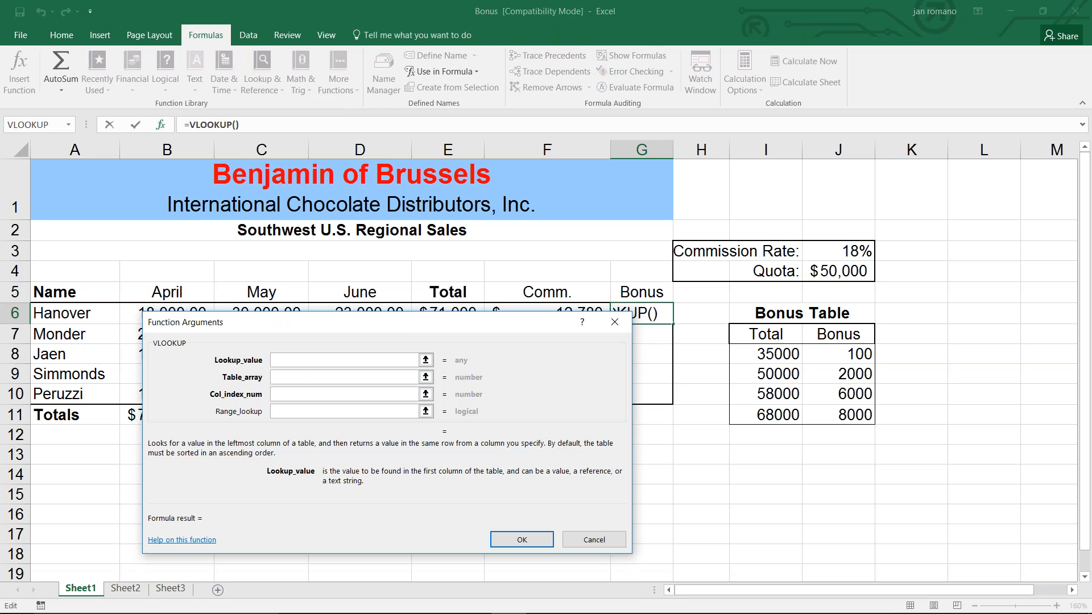
left_click_drag(405, 321, 463, 336)
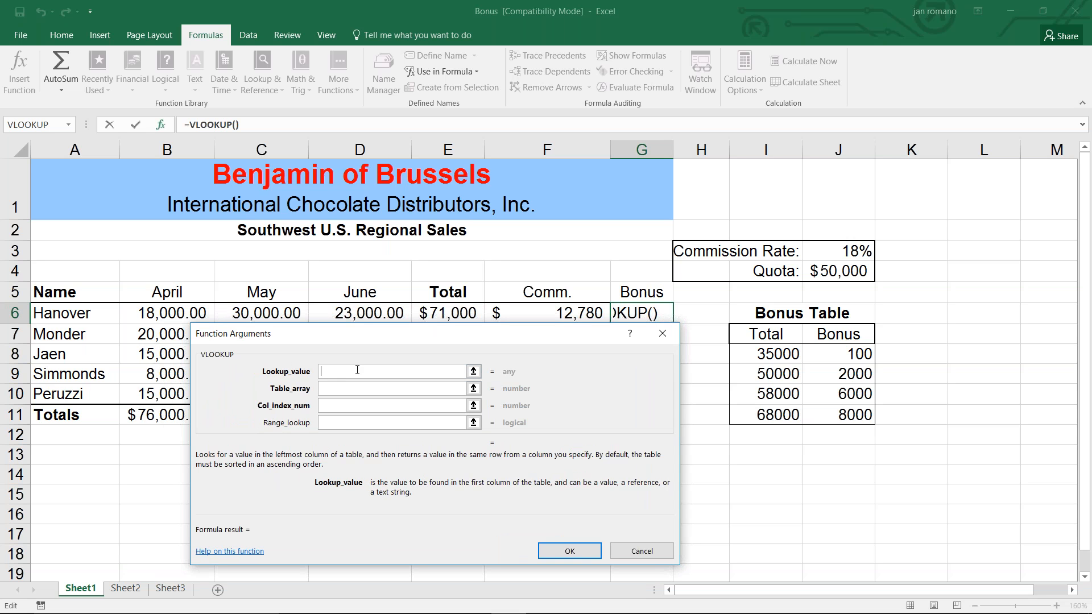
left_click(438, 311)
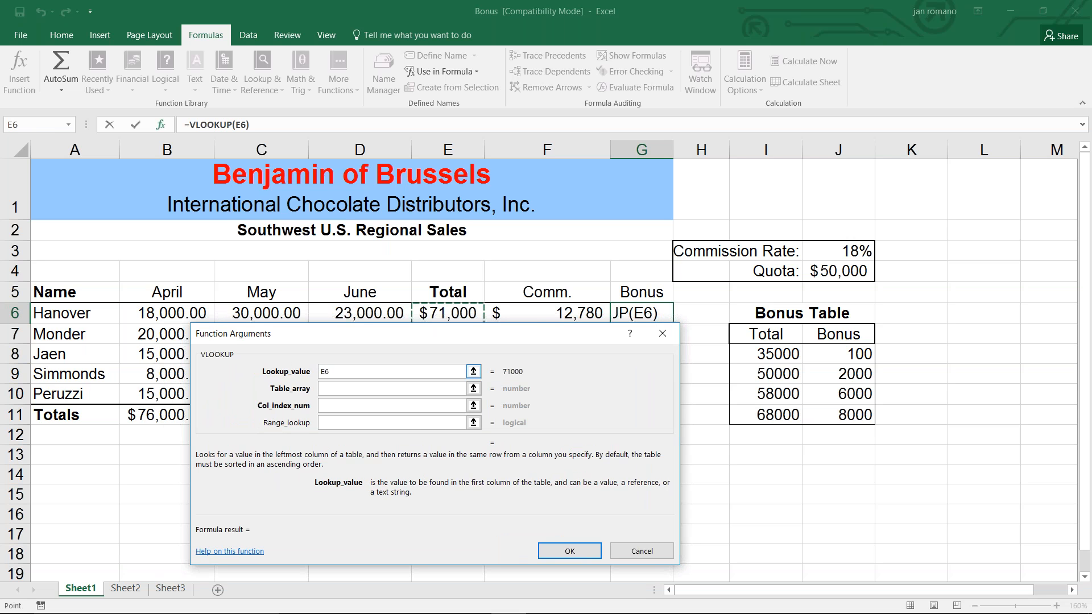
Set the table array to Bonus_Table and the column index to 2, then fill the formula down to G10.
left_click(333, 390)
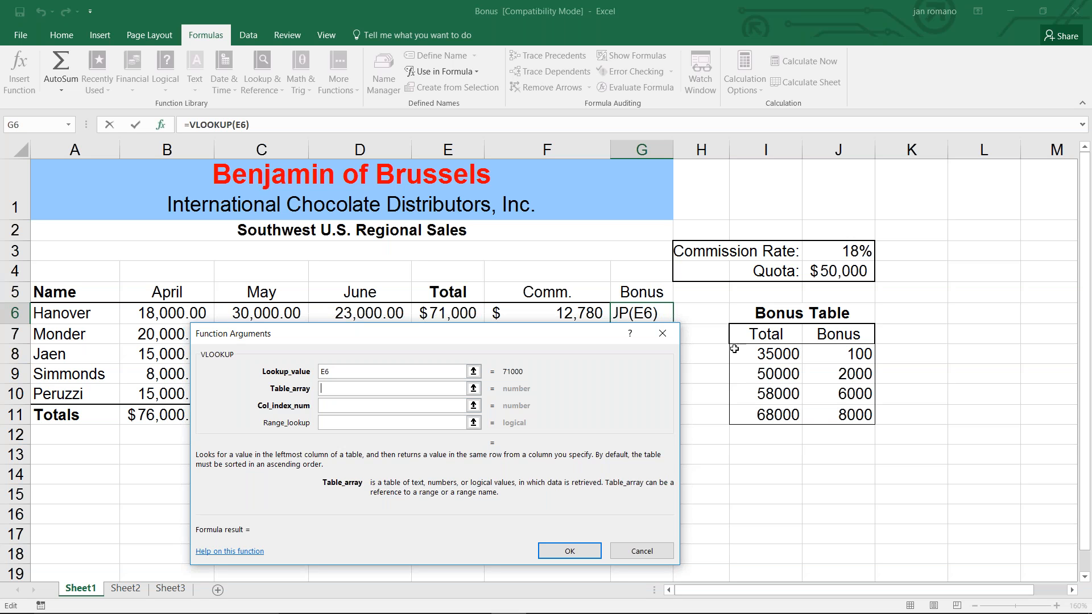
left_click(448, 71)
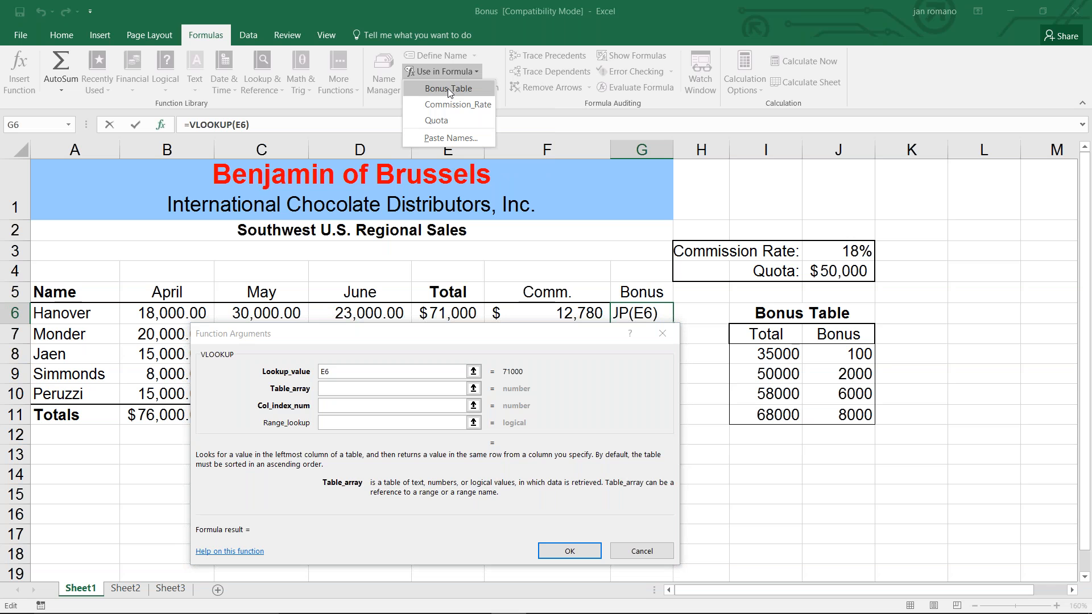
left_click(448, 88)
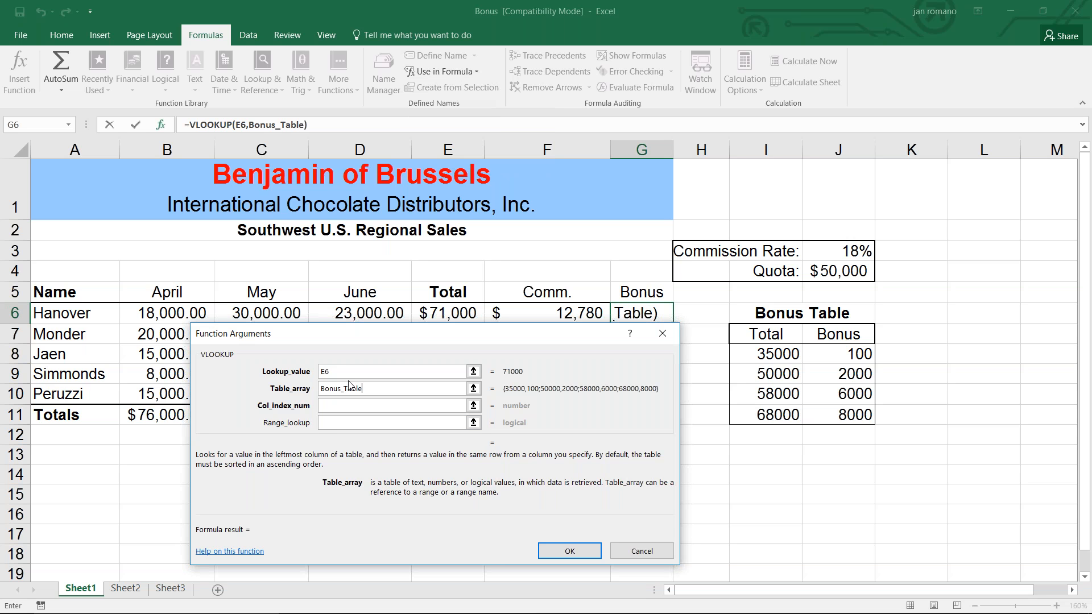
left_click(331, 408)
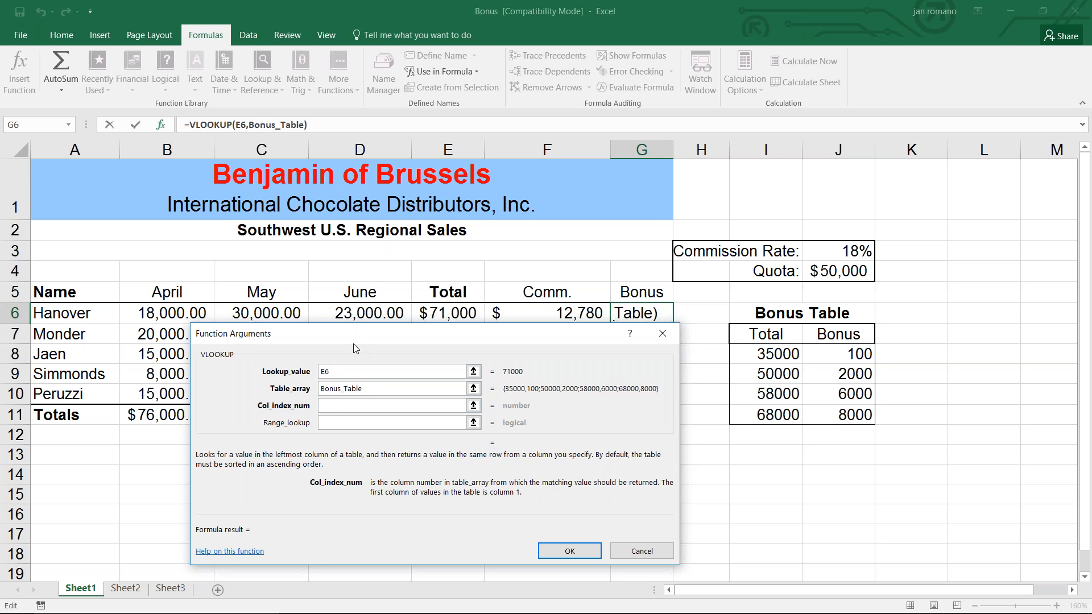
type("2")
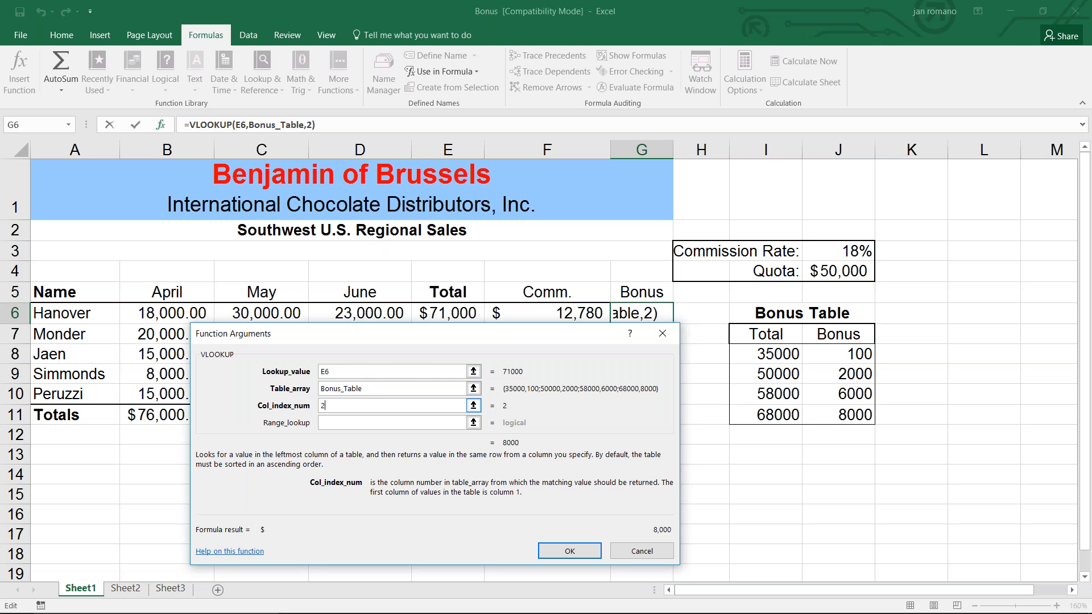
left_click(569, 552)
left_click_drag(673, 323, 668, 401)
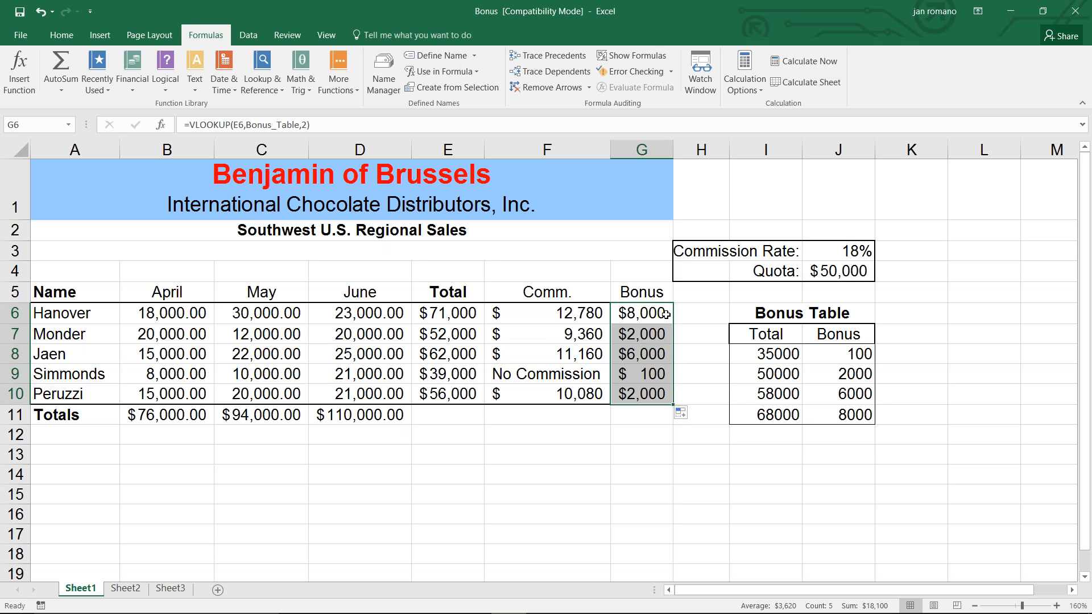
Compare each salesperson's total and bonus with the brackets in the bonus table.
left_click(436, 311)
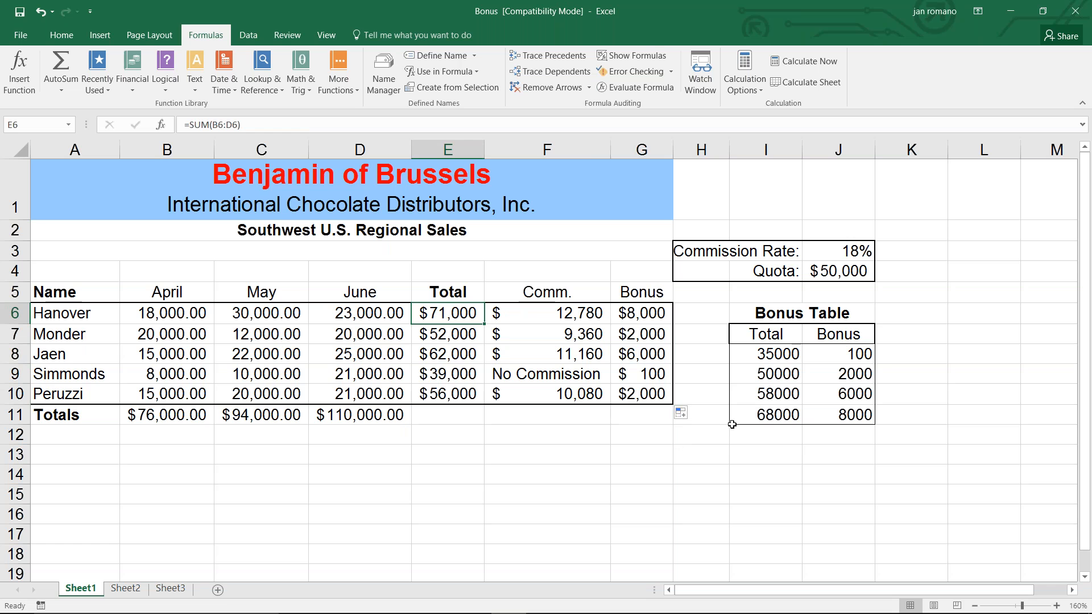
left_click(782, 415)
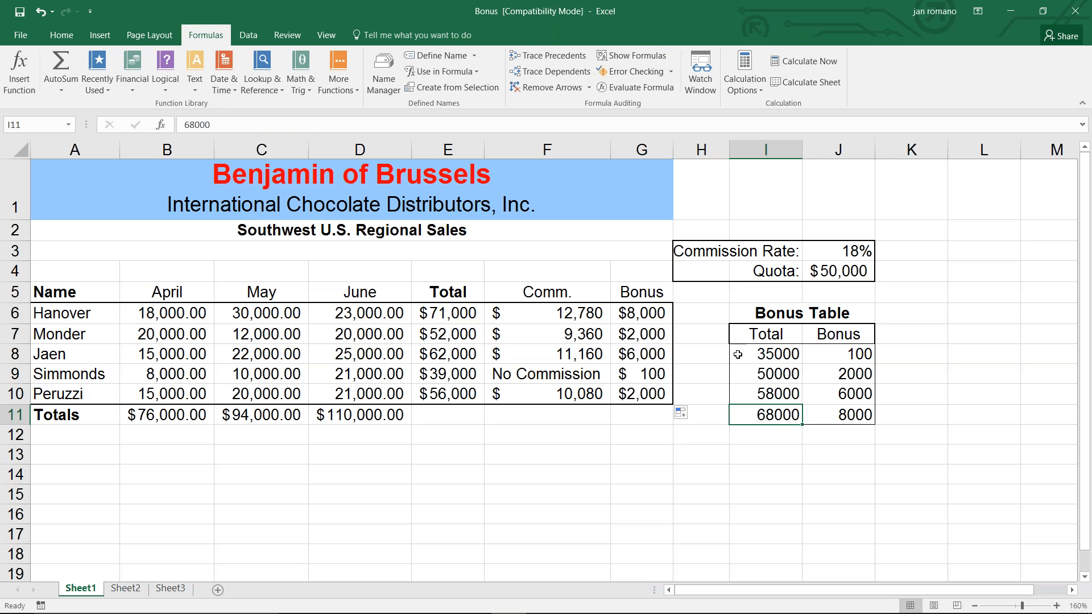
left_click(639, 312)
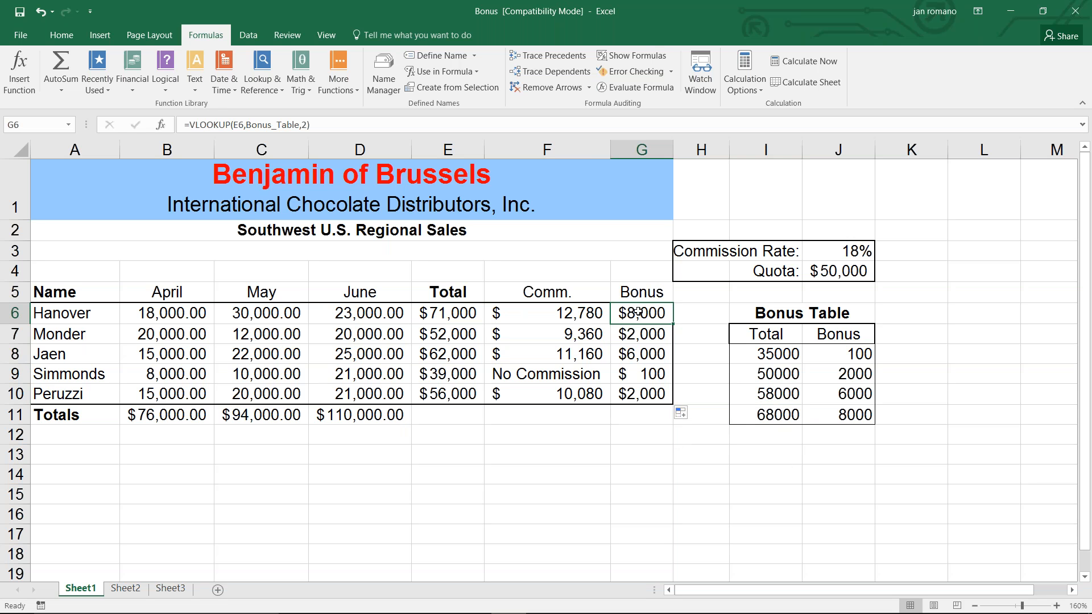
left_click(462, 335)
left_click_drag(781, 372, 779, 387)
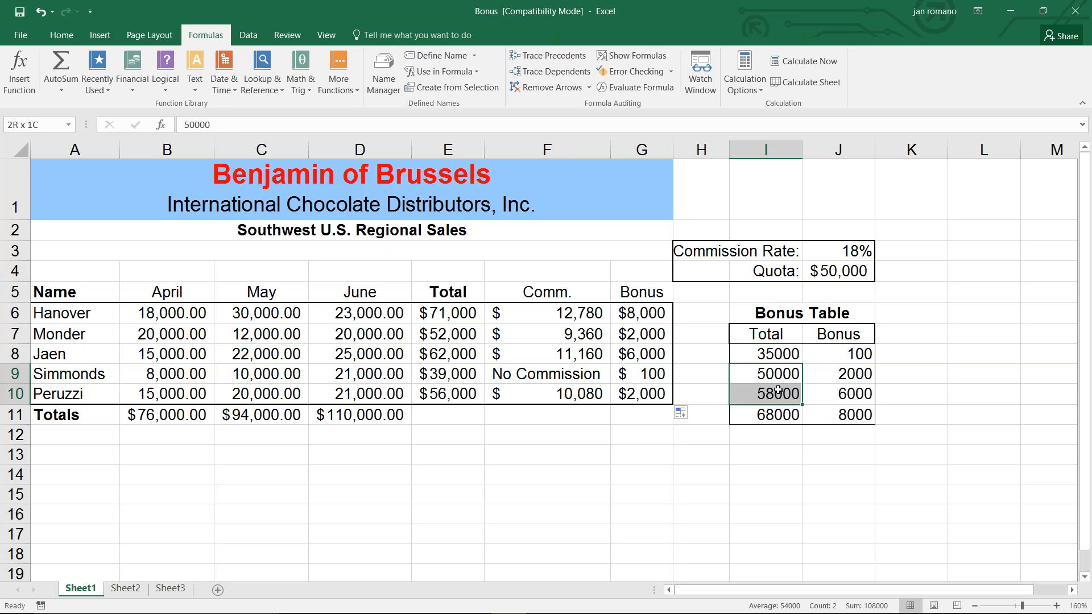
left_click(860, 374)
left_click(639, 336)
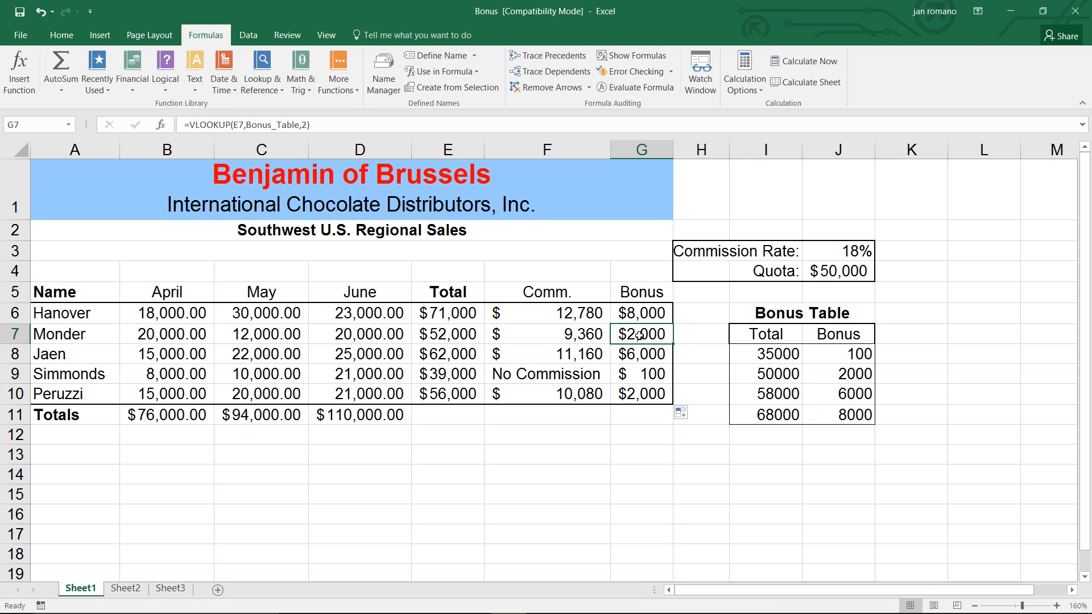
left_click(459, 355)
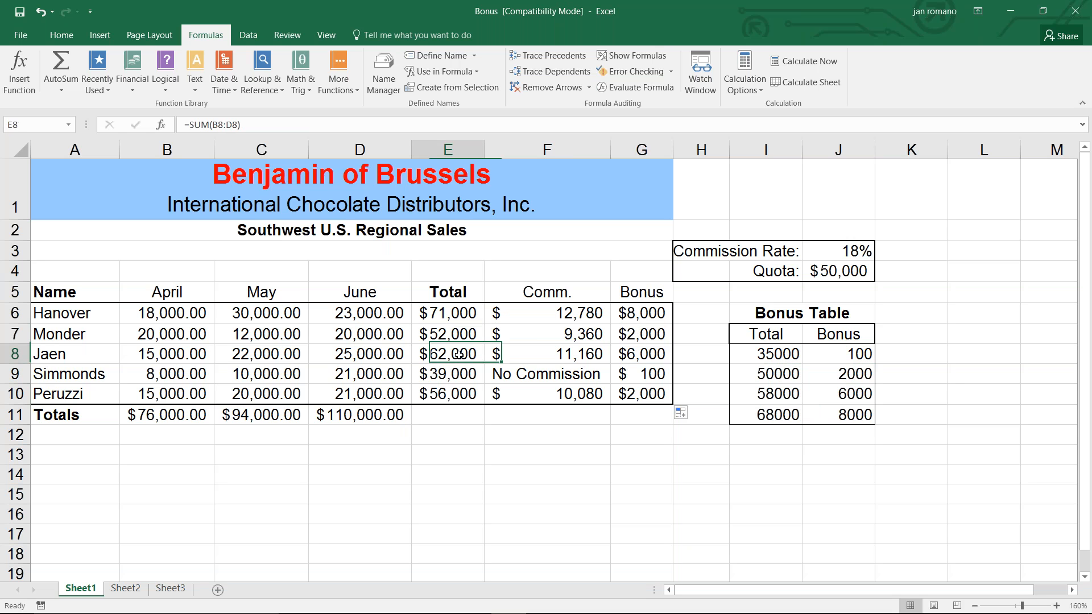
left_click_drag(787, 394, 783, 414)
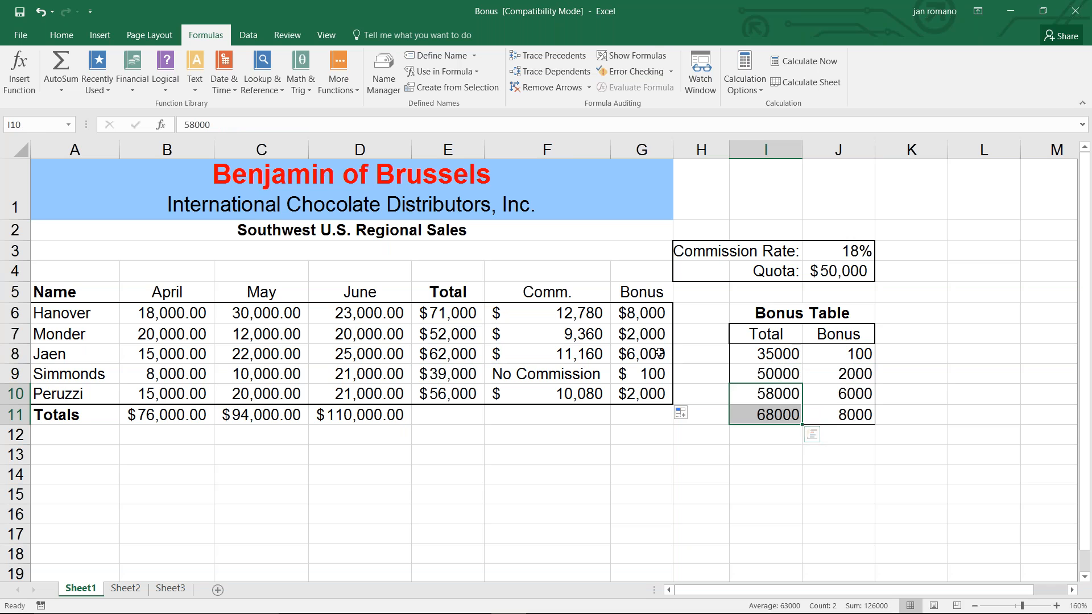
left_click(641, 357)
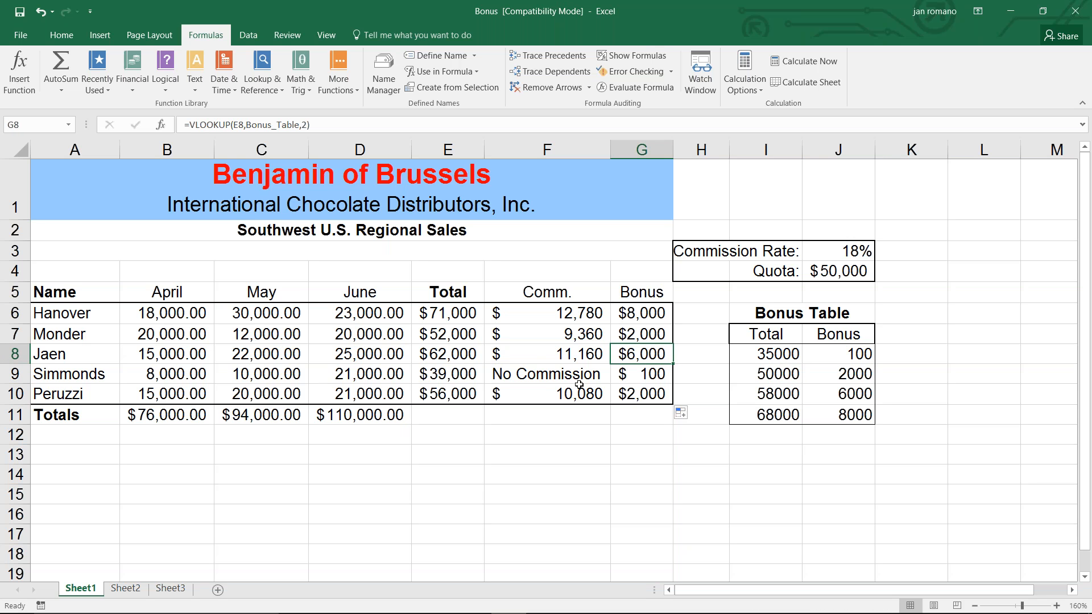
left_click(646, 375)
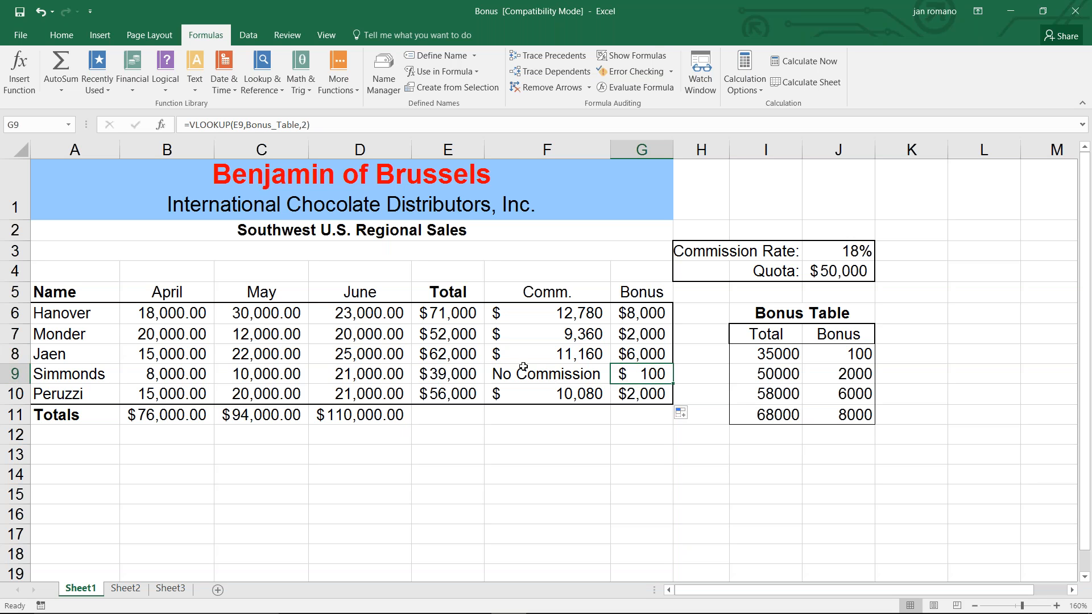
left_click(458, 375)
mouse_move(776, 355)
left_mouse_down()
mouse_move(777, 375)
mouse_move(788, 372)
left_mouse_up()
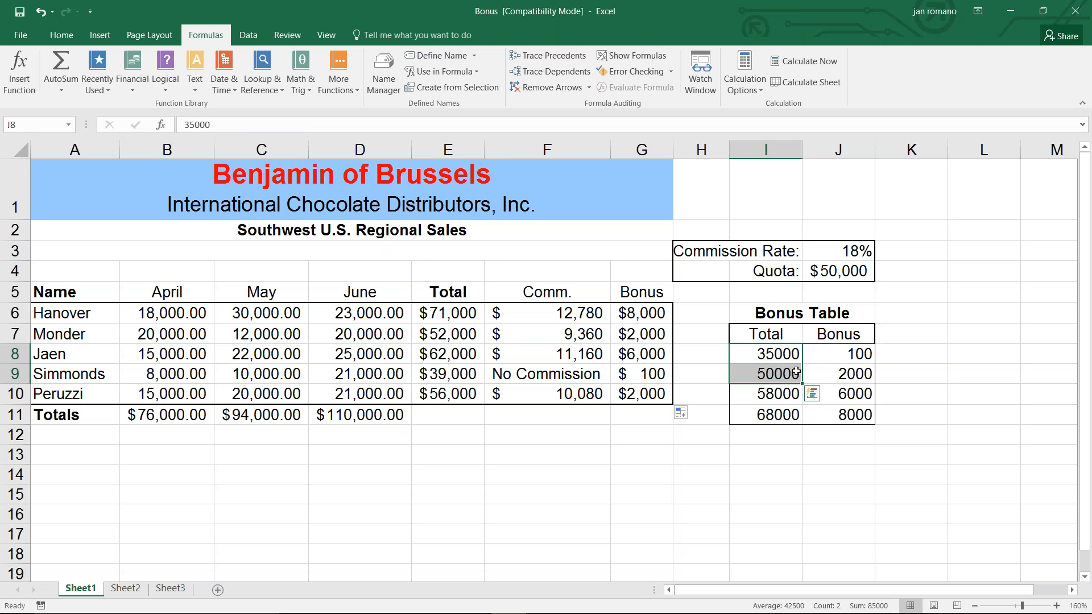
left_click(866, 352)
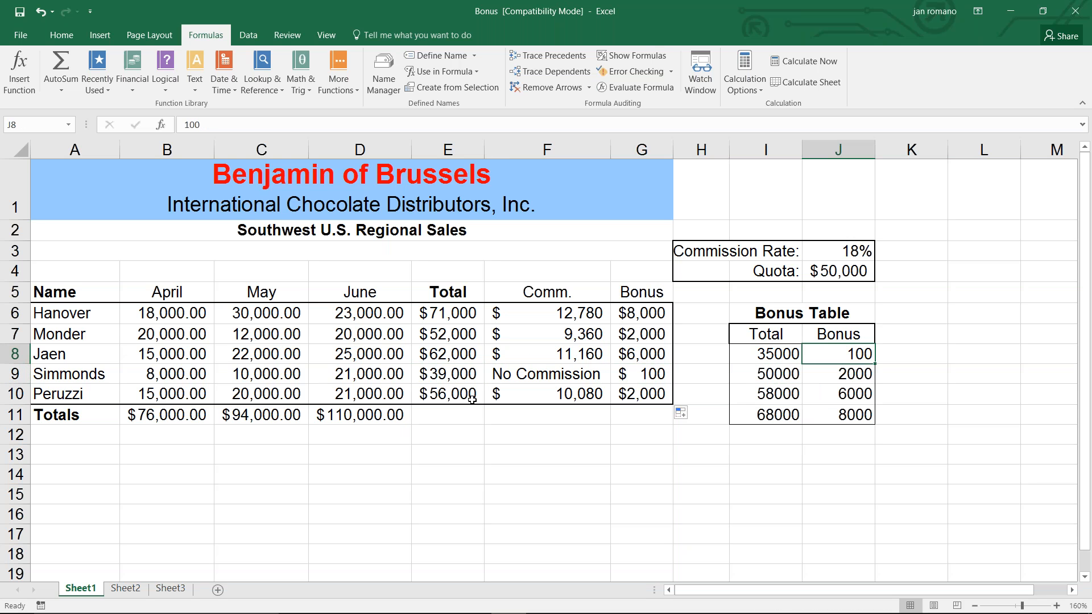
left_click(449, 381)
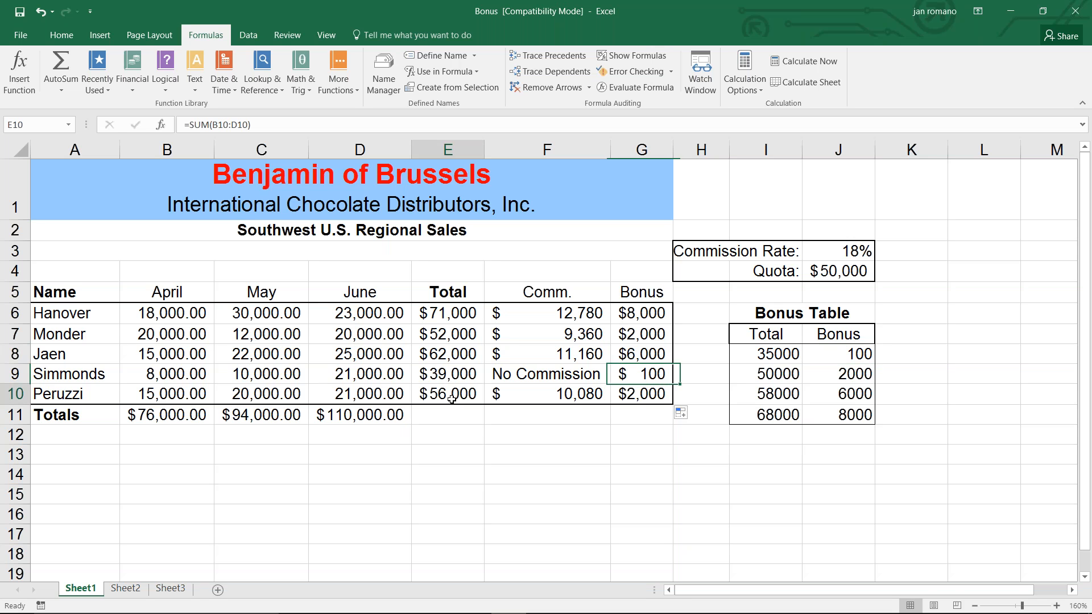
left_click_drag(783, 375, 784, 395)
left_click(859, 373)
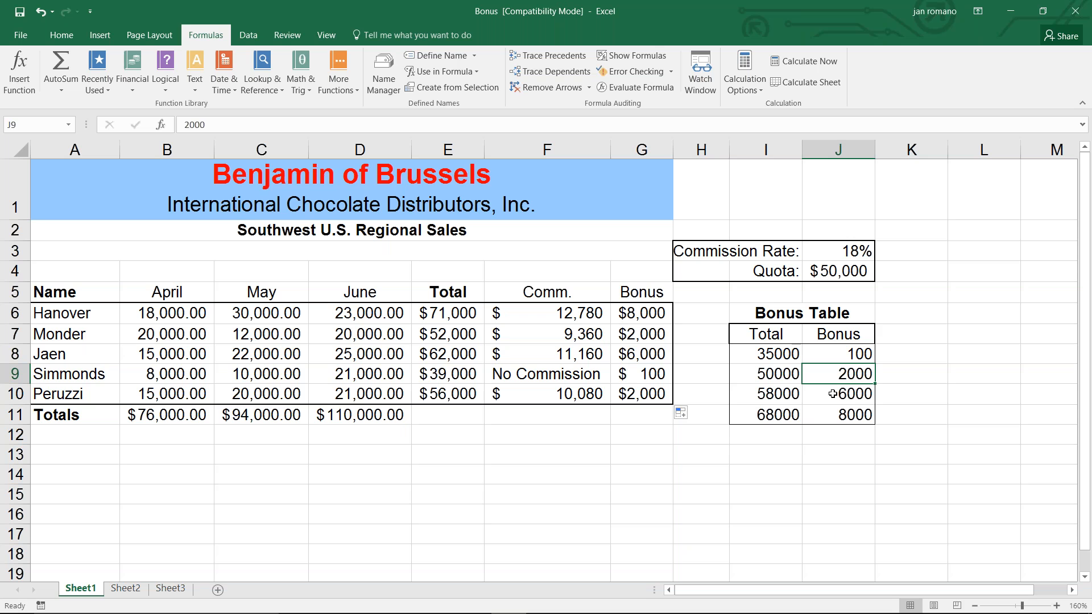
Sum the Total column into E11 with AutoSum.
left_click(446, 417)
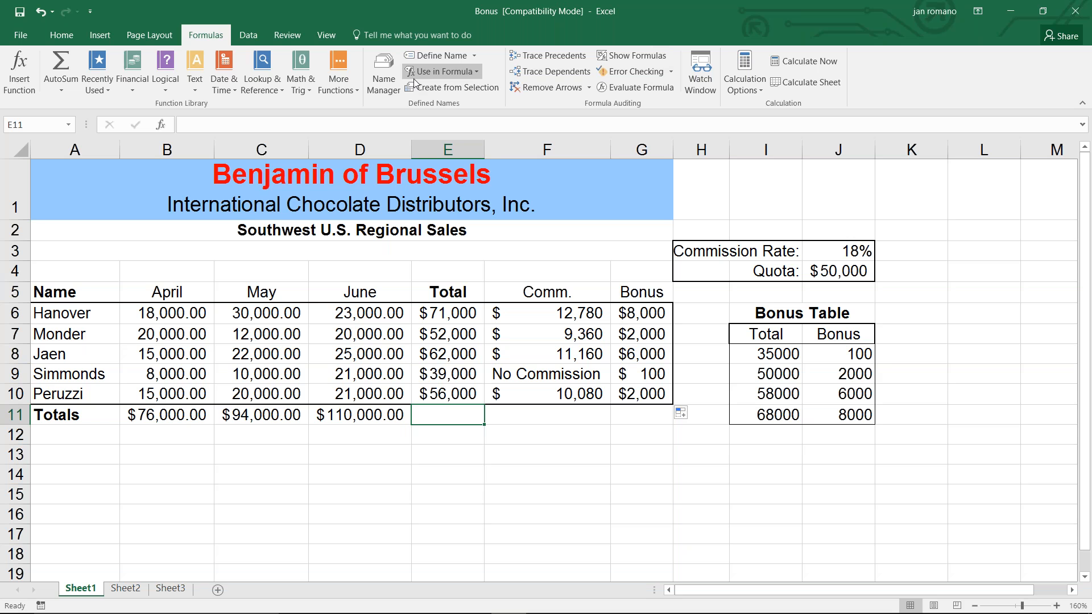
left_click(60, 36)
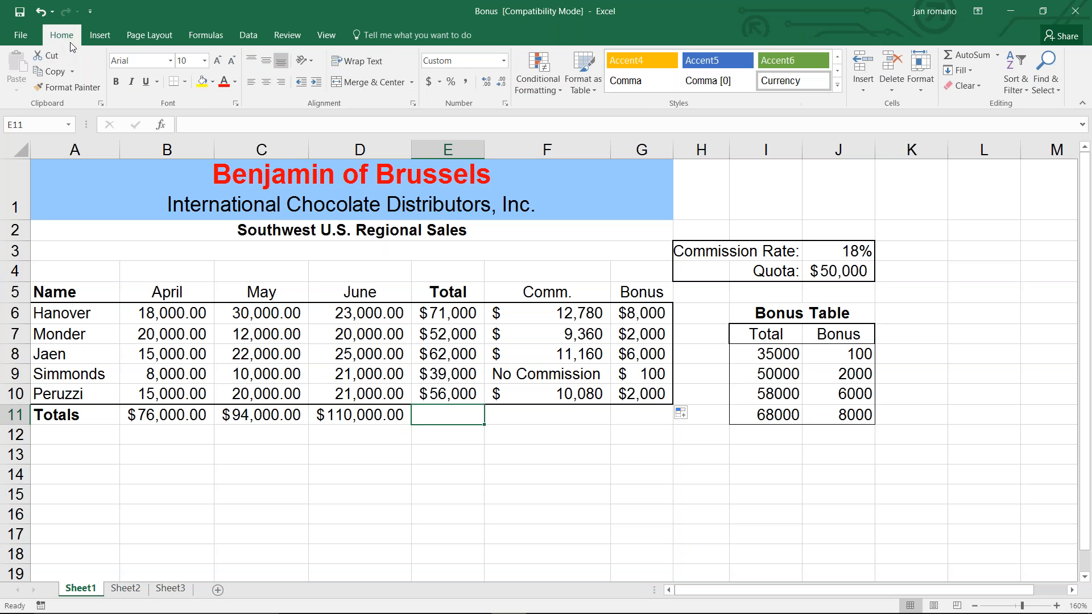
left_click(967, 57)
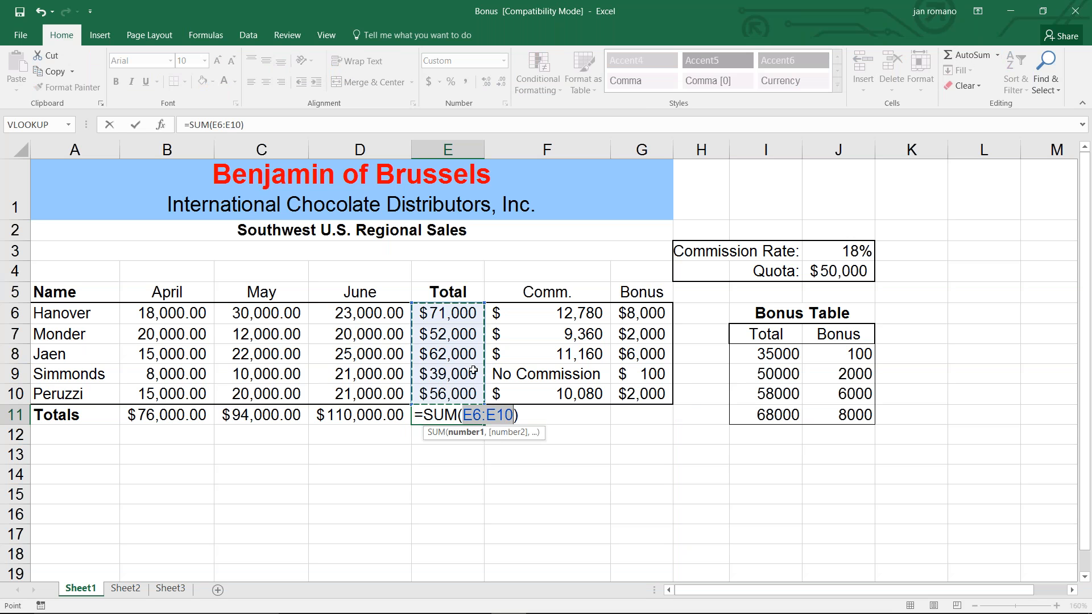
left_click(136, 125)
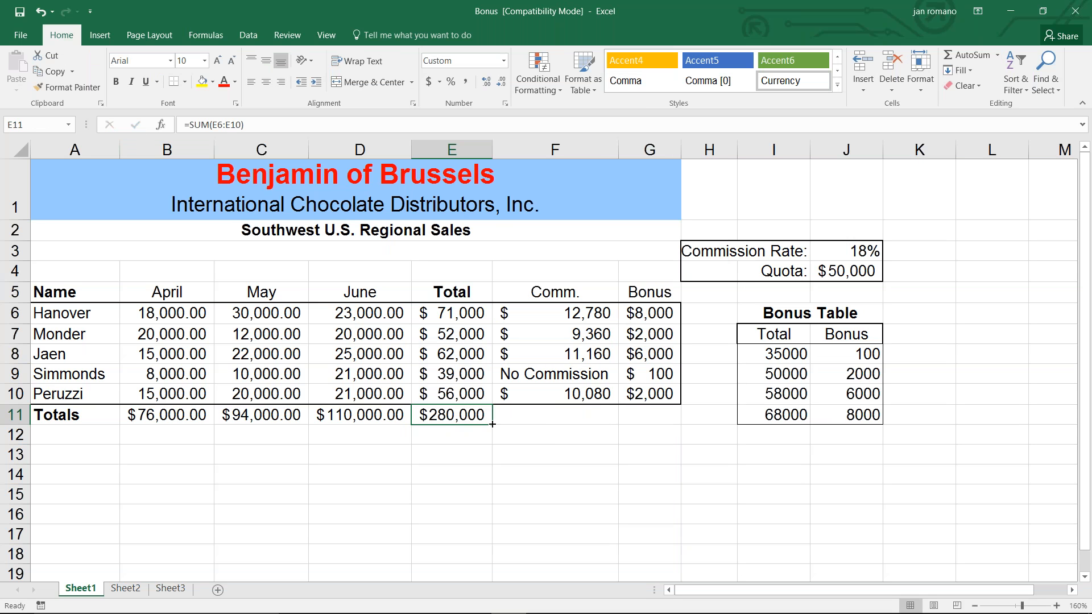
Copy the sum formula across to G11 and widen column G to fit the bonus total.
left_click_drag(492, 425, 663, 422)
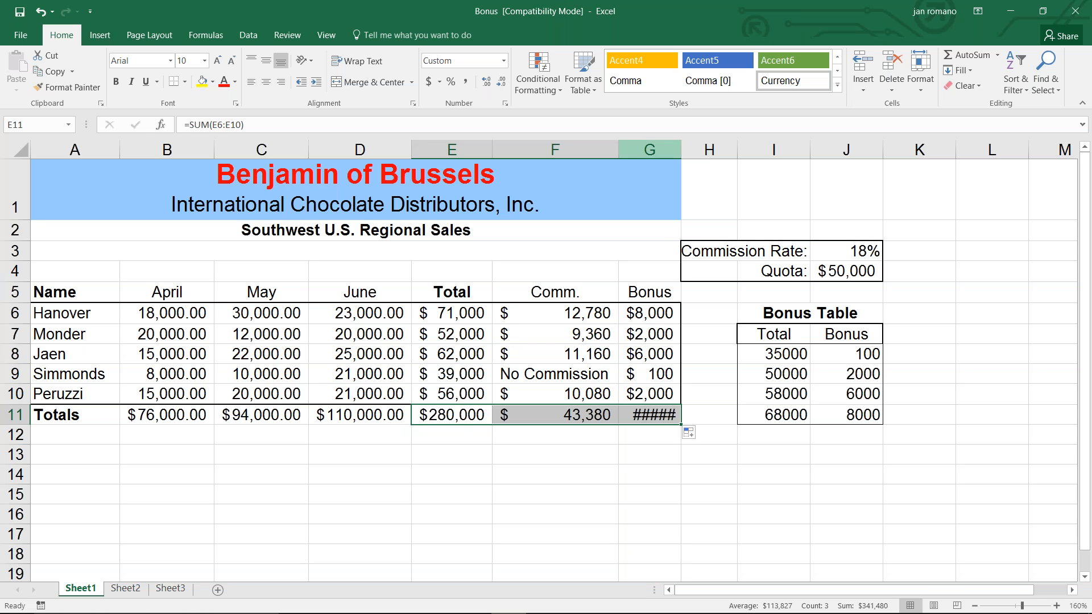
left_click_drag(681, 146, 692, 146)
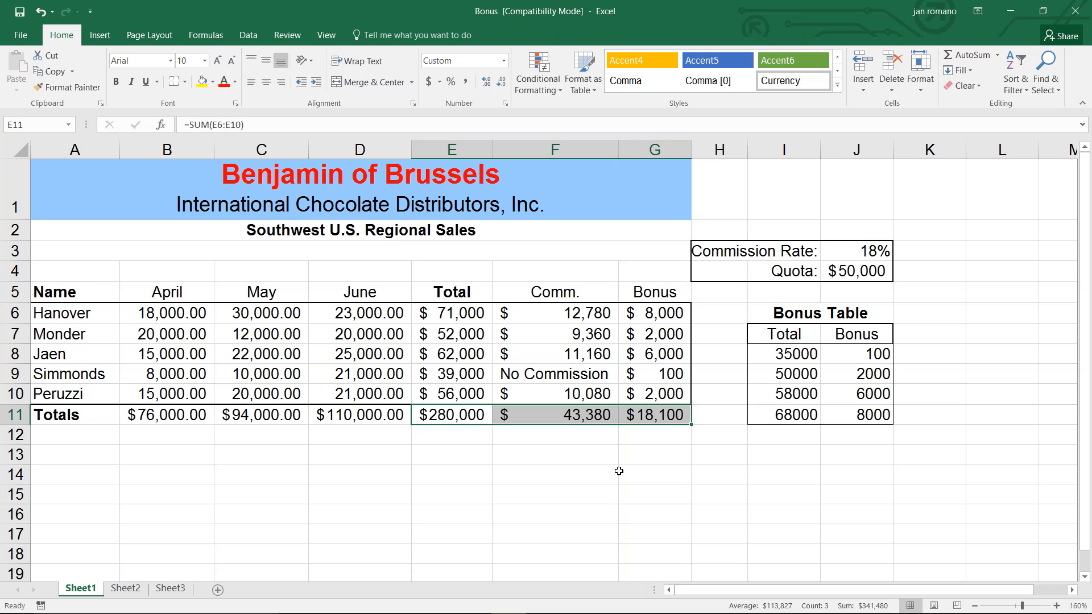
left_click(1075, 14)
left_click(481, 330)
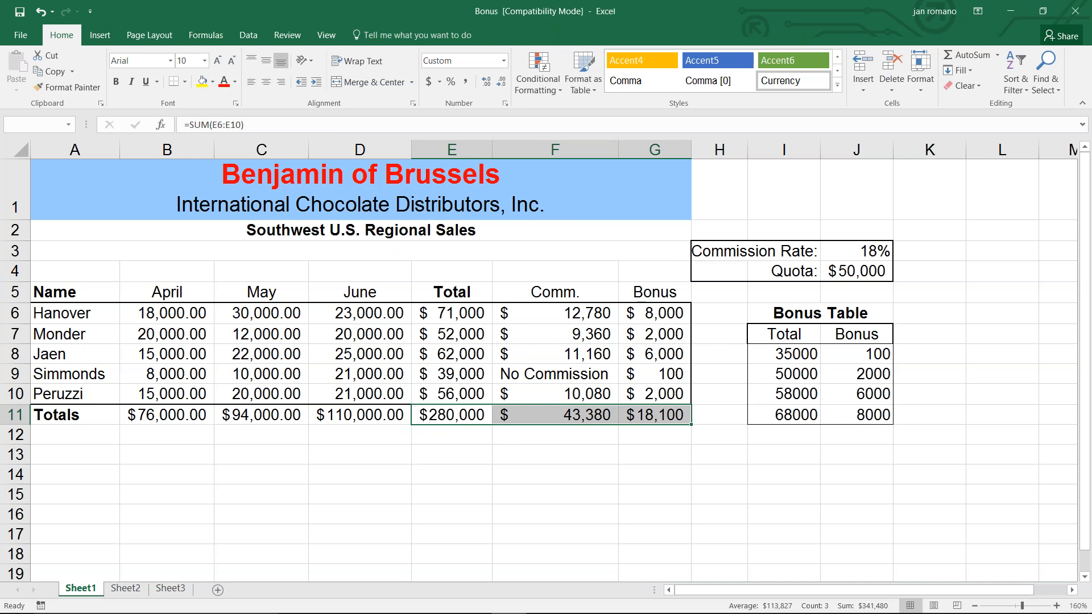